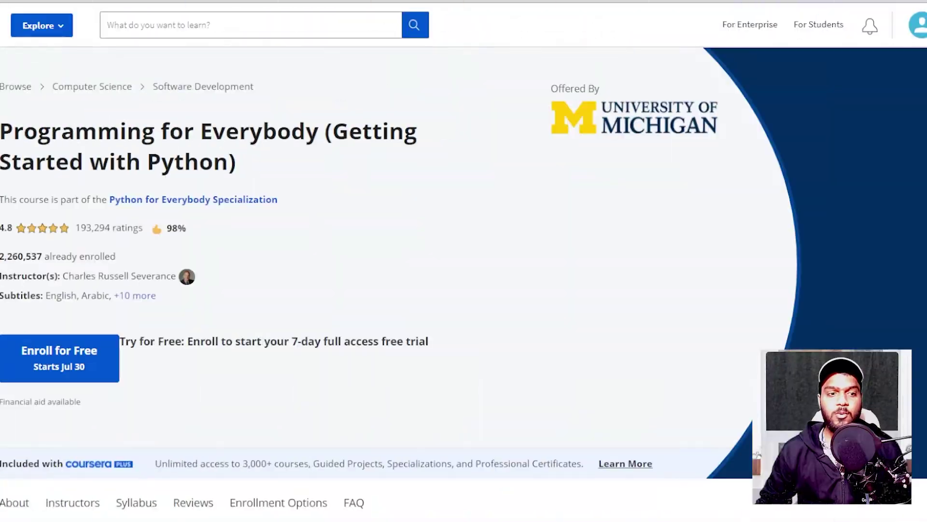
Step: Review the monthly price charged after the trial and dismiss the free trial offer
scroll(607, 307, down, 10)
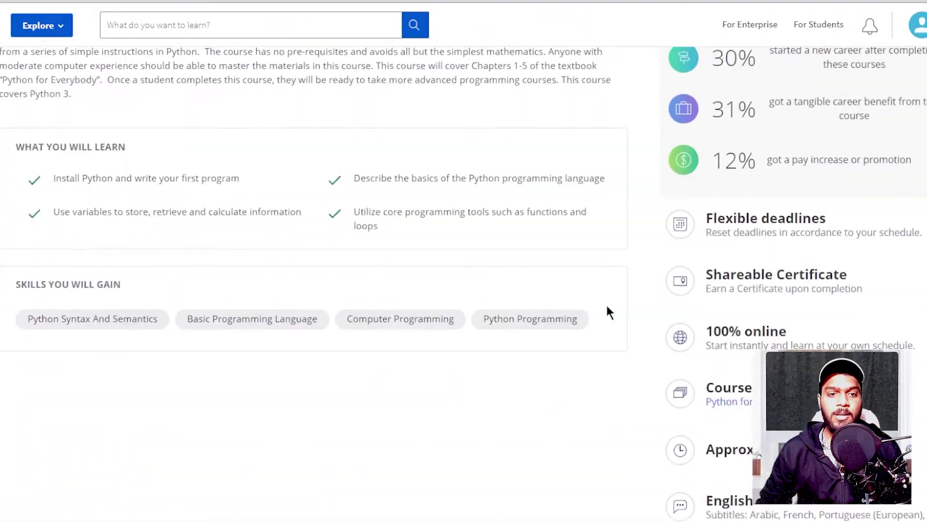
scroll(607, 307, up, 10)
scroll(607, 306, up, 1)
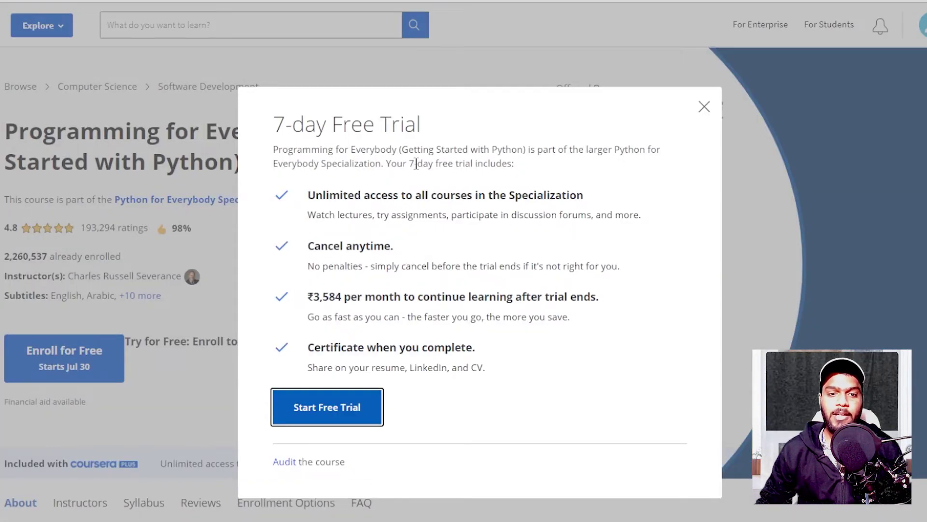
drag(312, 298, 594, 298)
click(481, 307)
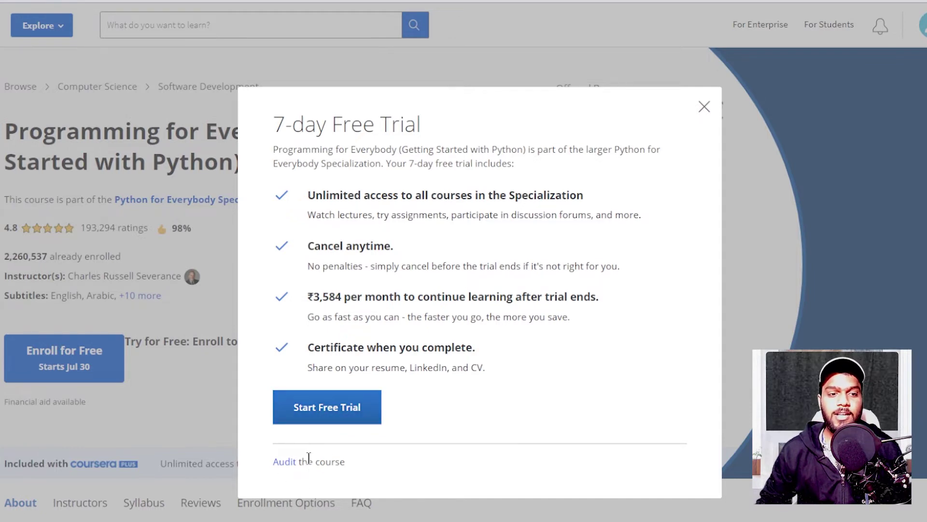
click(704, 106)
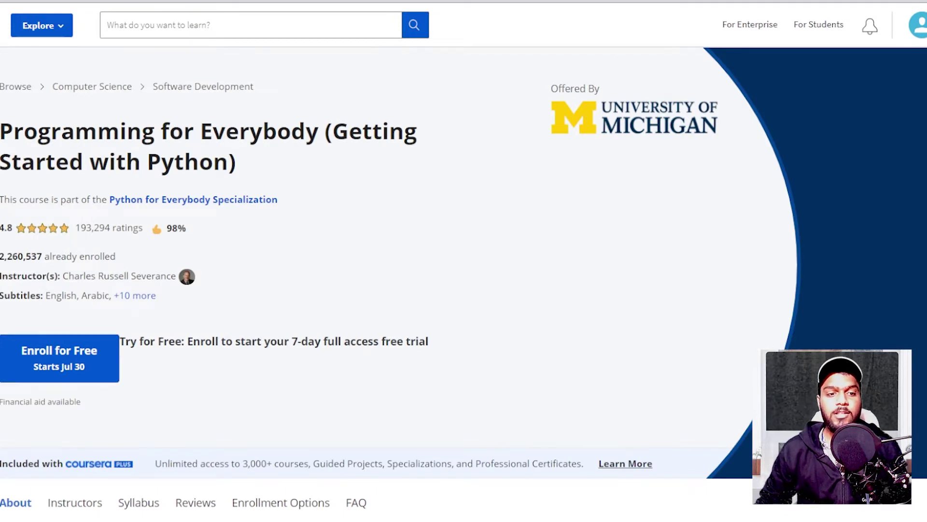
scroll(664, 313, down, 5)
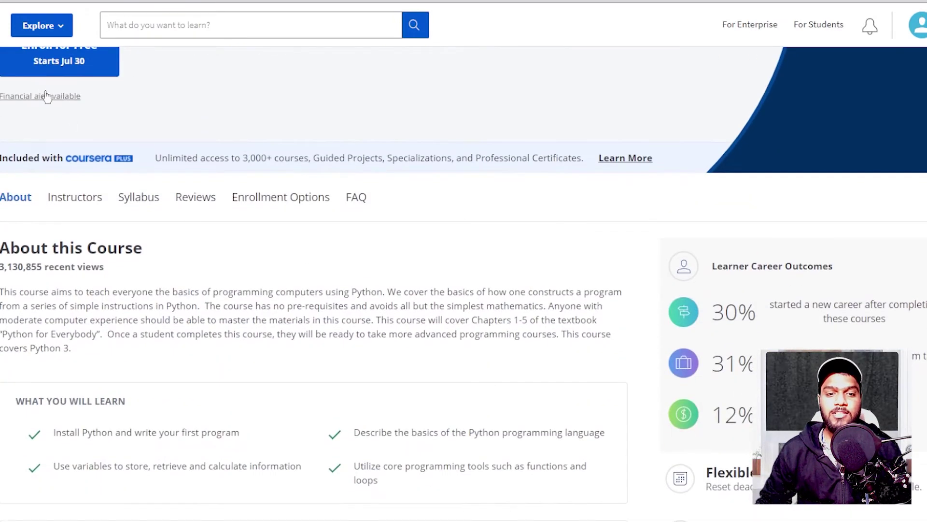
Step: Open the financial aid application, tick both commitments, and enter 'I agree to the terms above'
click(50, 97)
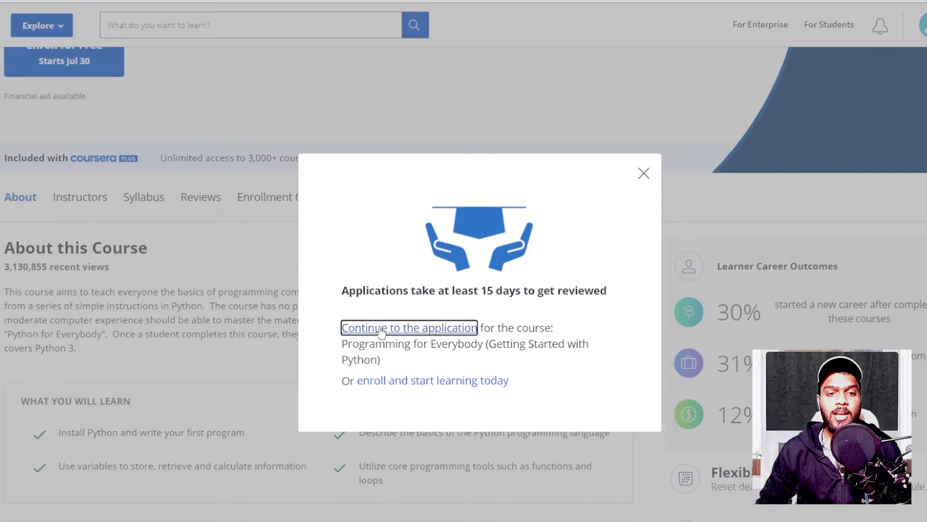
click(399, 325)
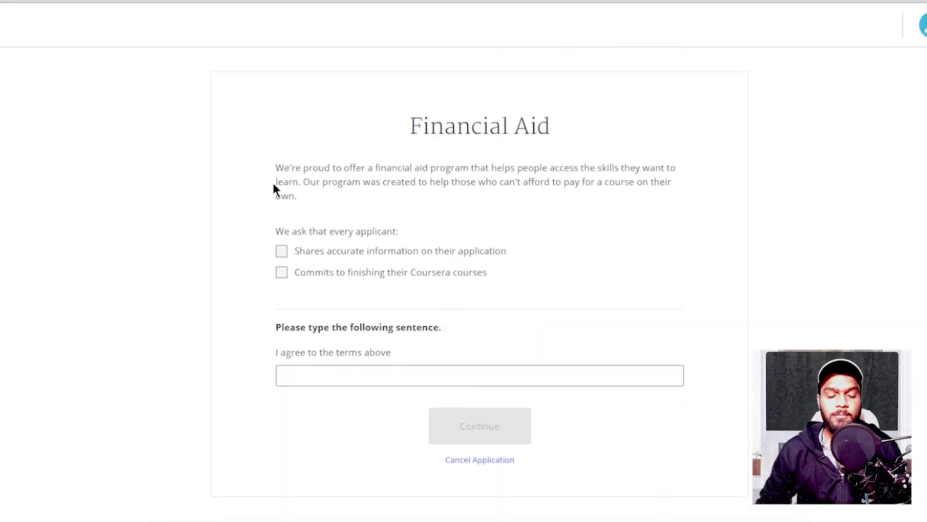
click(282, 251)
click(282, 273)
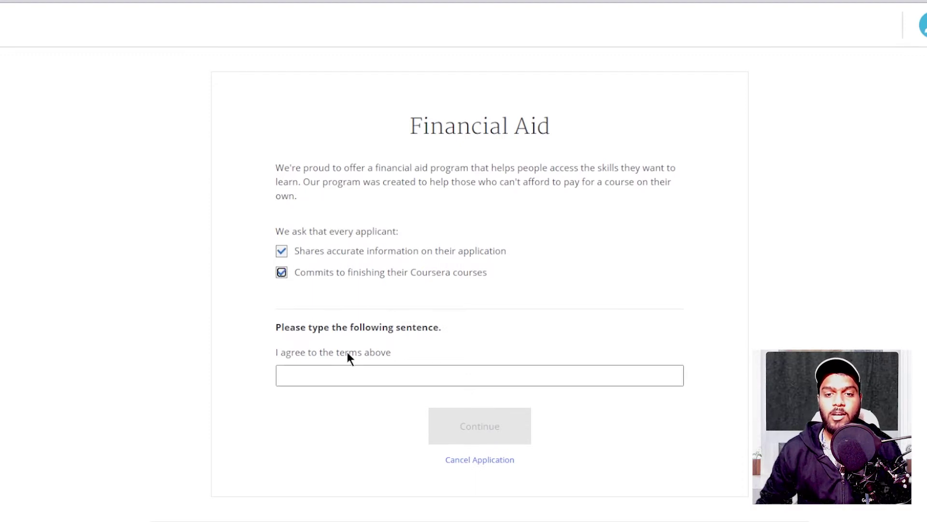
drag(390, 358, 273, 357)
click(306, 377)
text(I agree to the terms above)
click(488, 428)
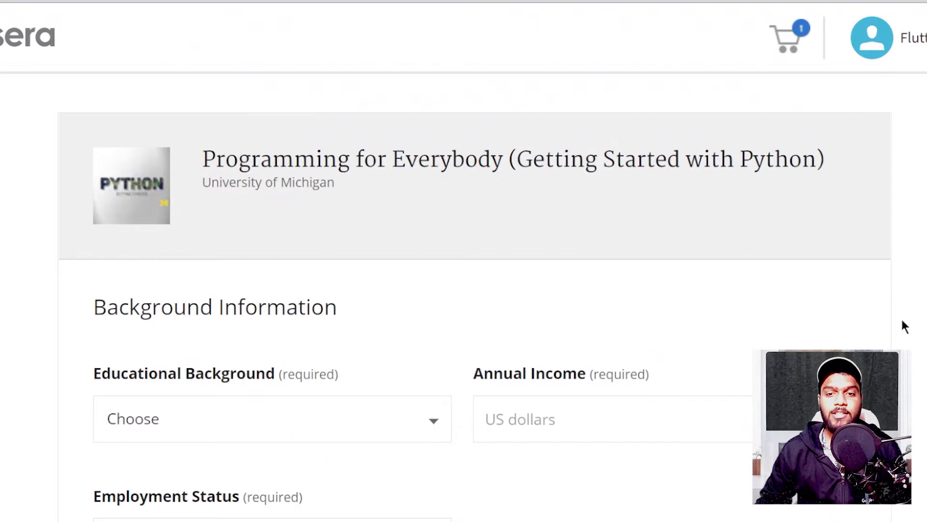
Step: Set Educational Background to Some college and Annual Income to 0
scroll(644, 295, down, 2)
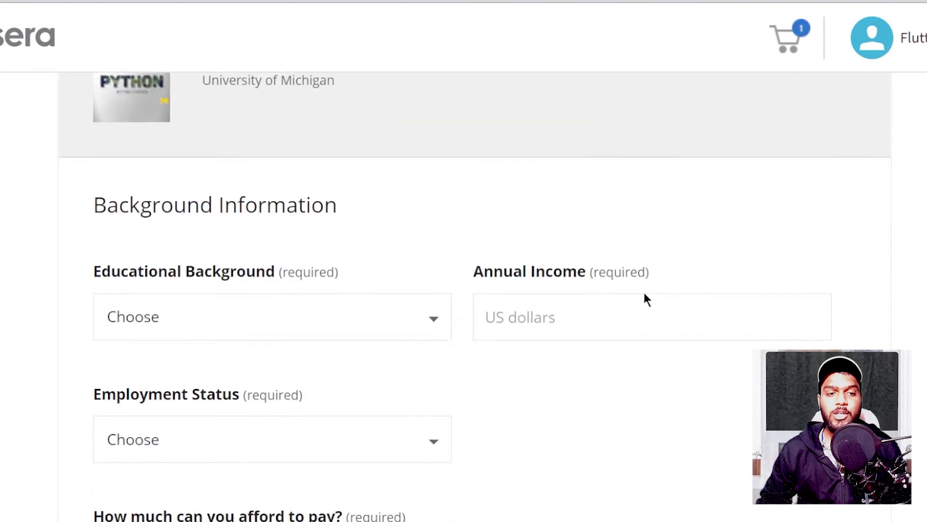
scroll(646, 298, down, 2)
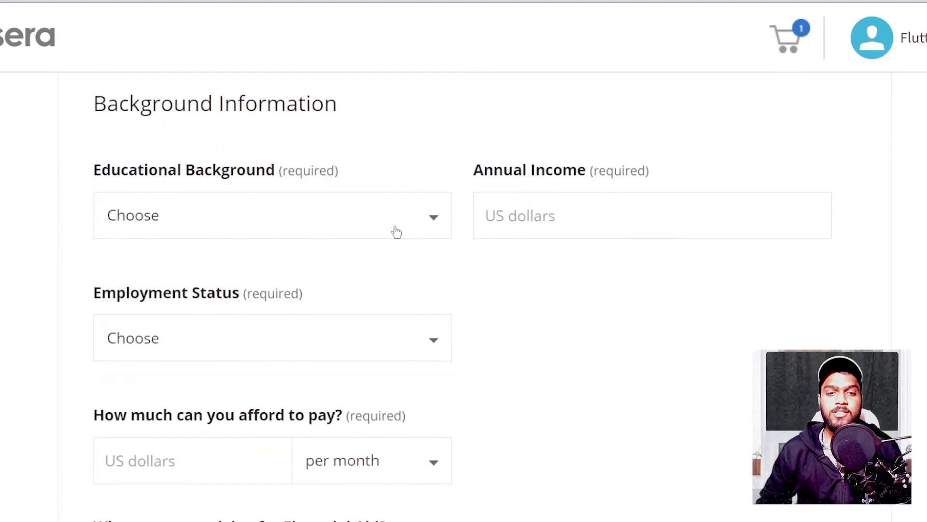
click(379, 216)
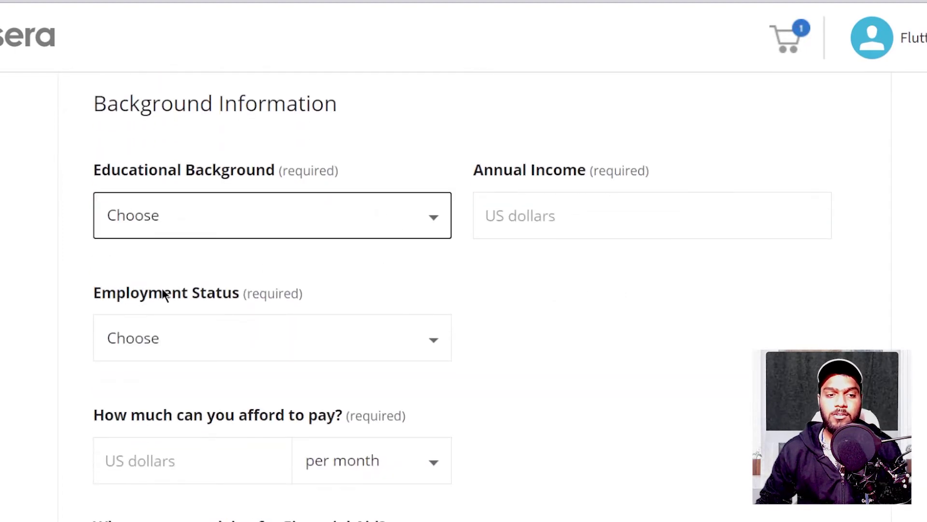
click(244, 288)
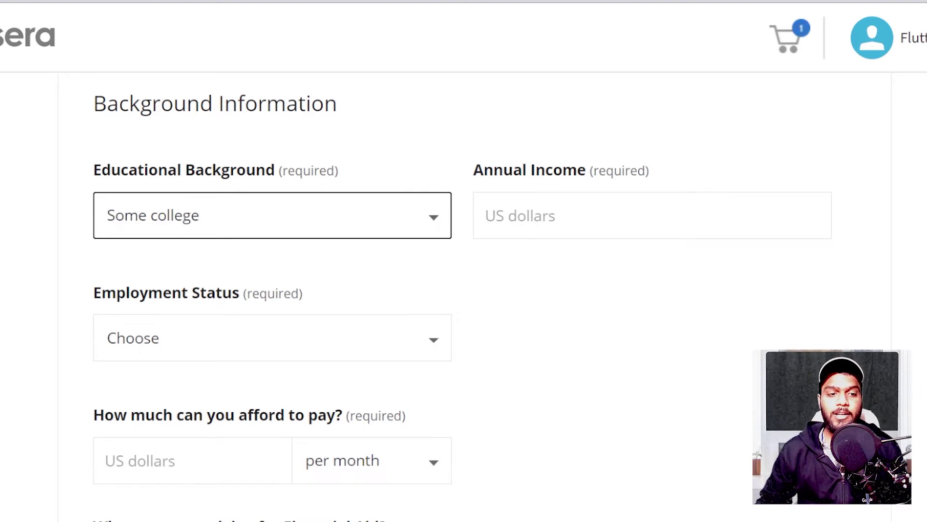
click(586, 223)
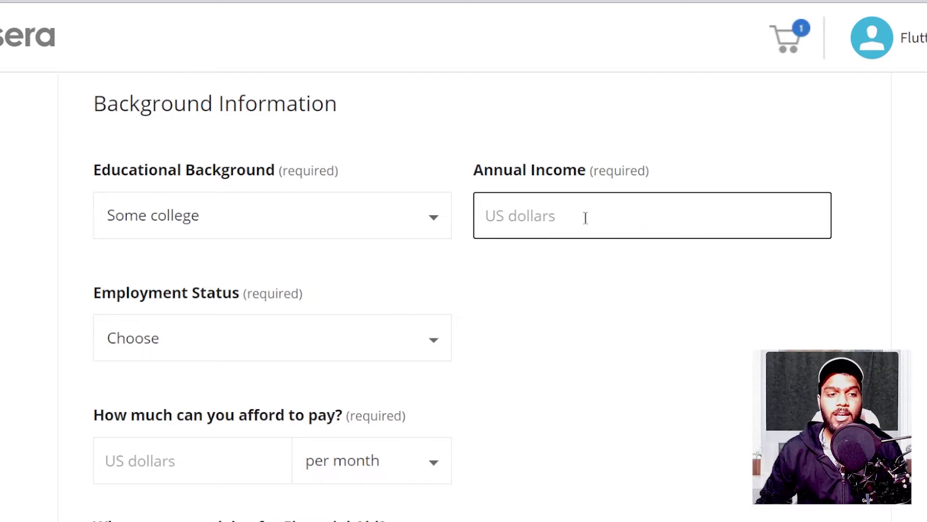
text(0)
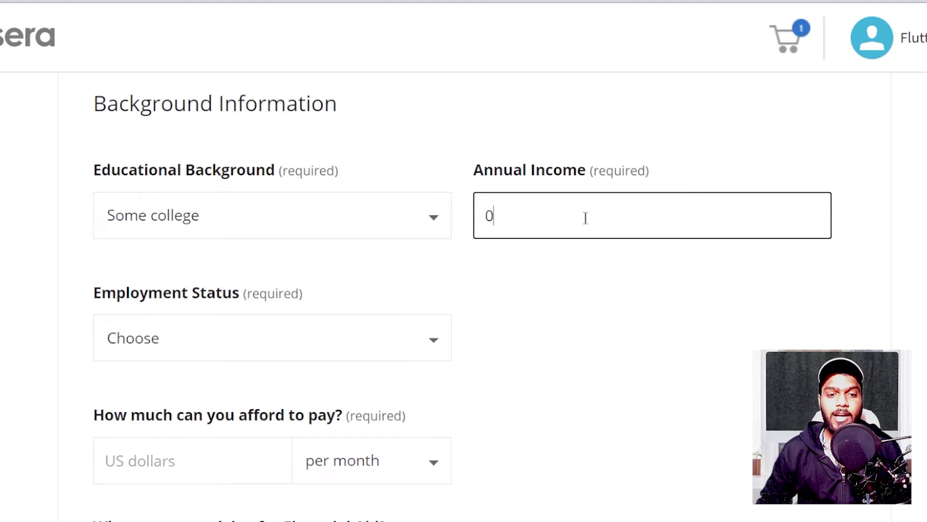
Step: Set Employment Status to Student and the affordable monthly amount to 0
scroll(584, 227, down, 2)
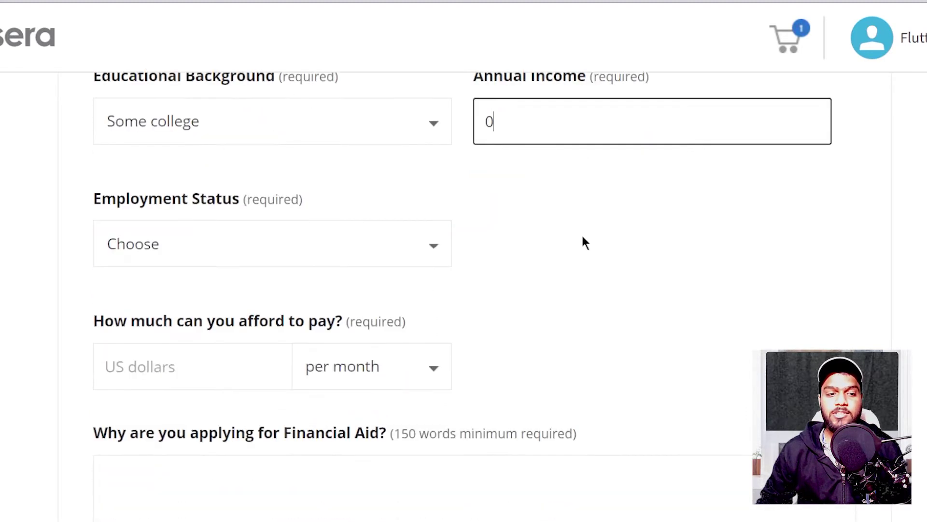
click(406, 234)
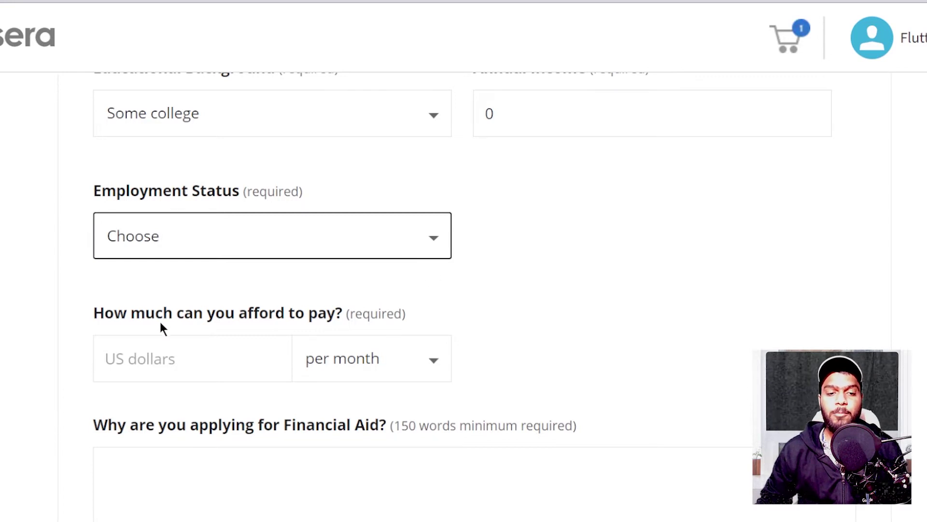
click(151, 361)
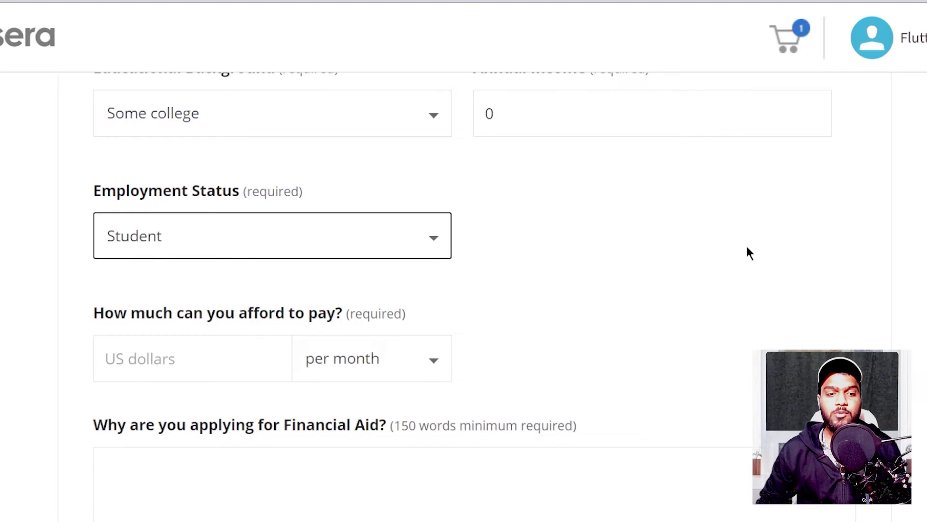
scroll(811, 228, down, 2)
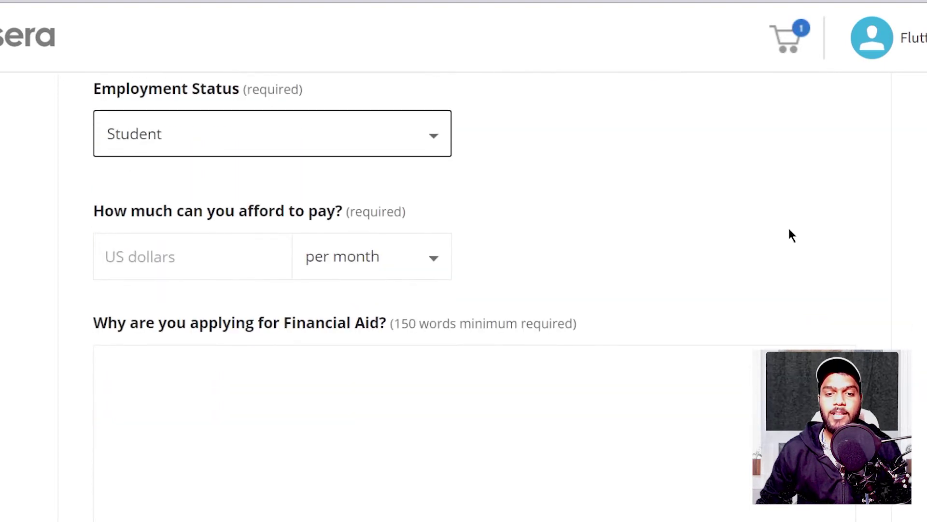
click(157, 248)
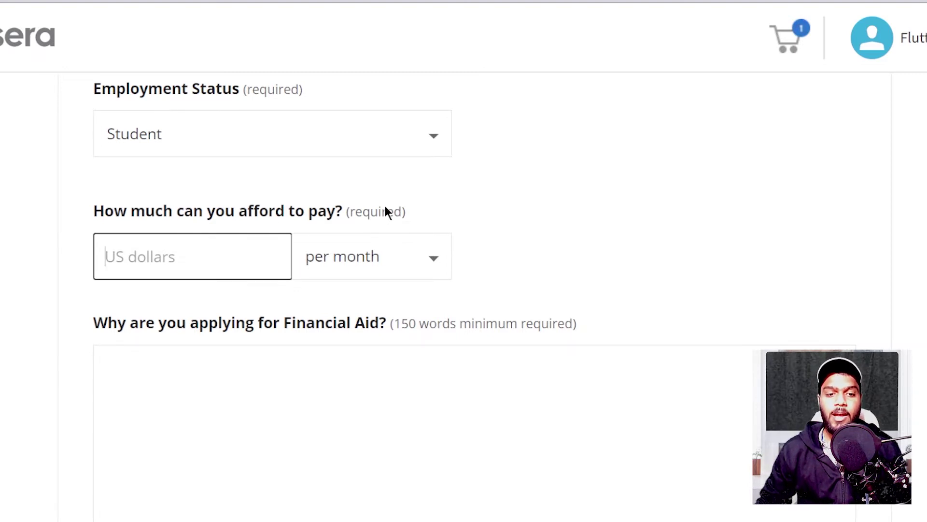
text(0)
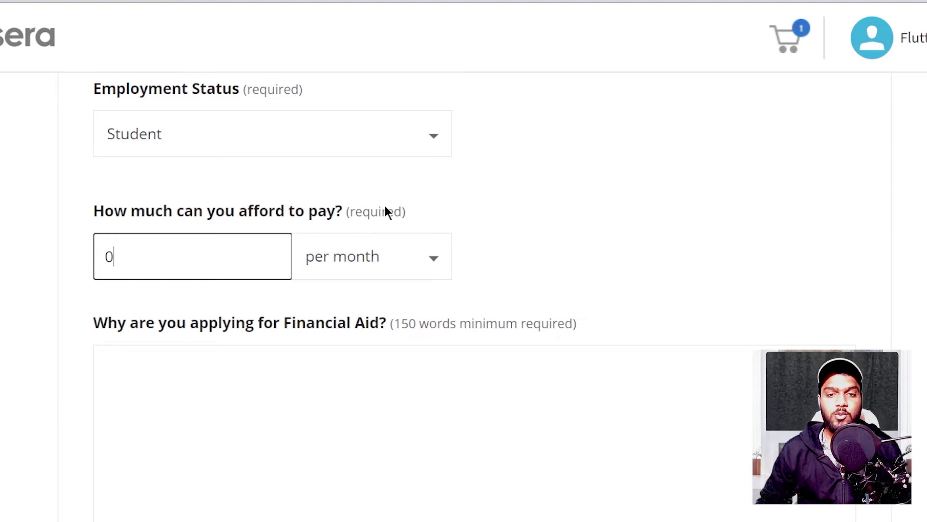
scroll(387, 207, down, 2)
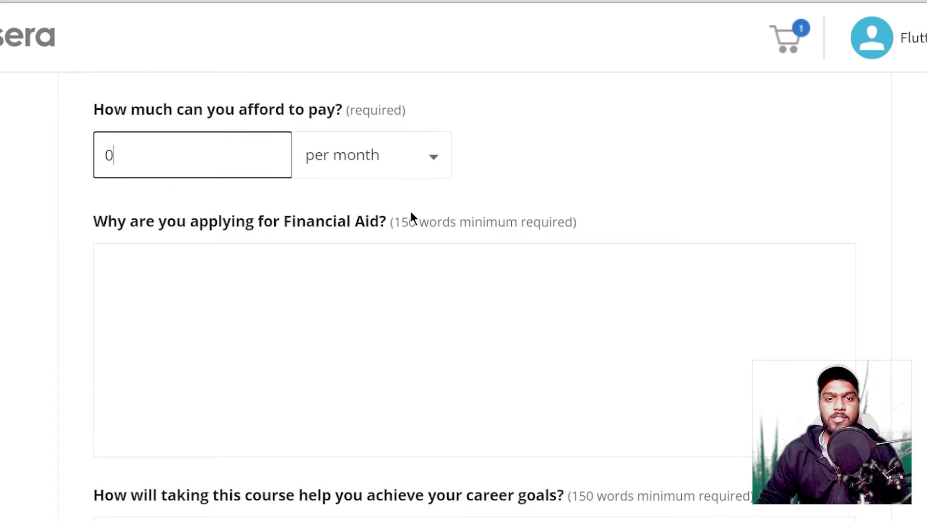
scroll(408, 211, down, 2)
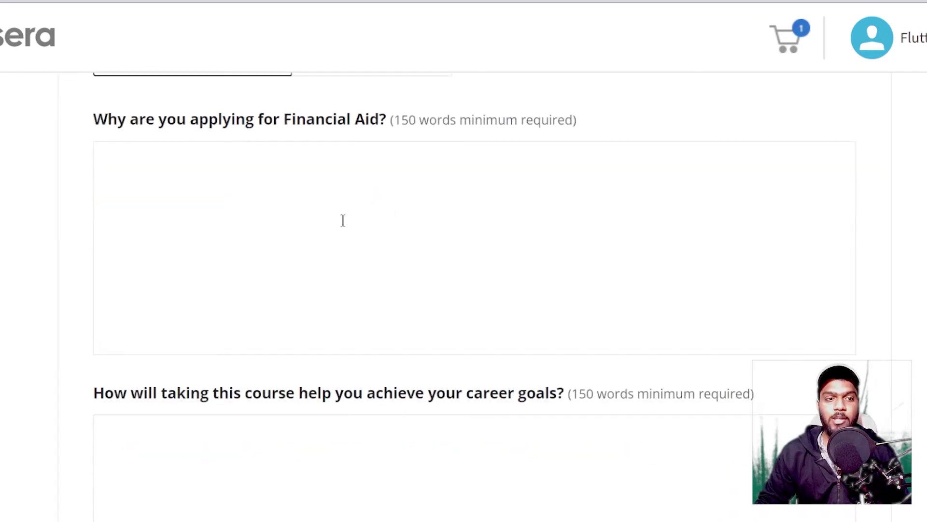
click(376, 213)
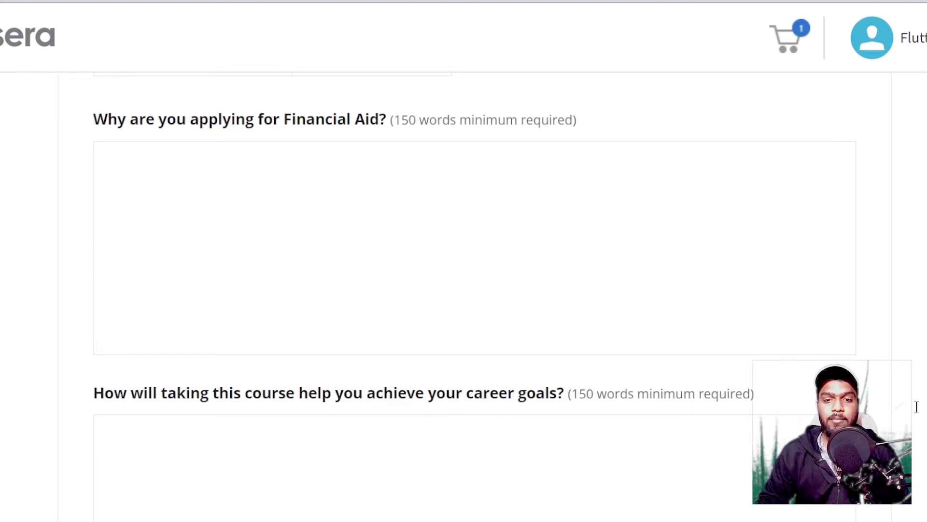
Step: Paste the essay about unemployment and course commitment into the financial aid answer, then review it
click(338, 213)
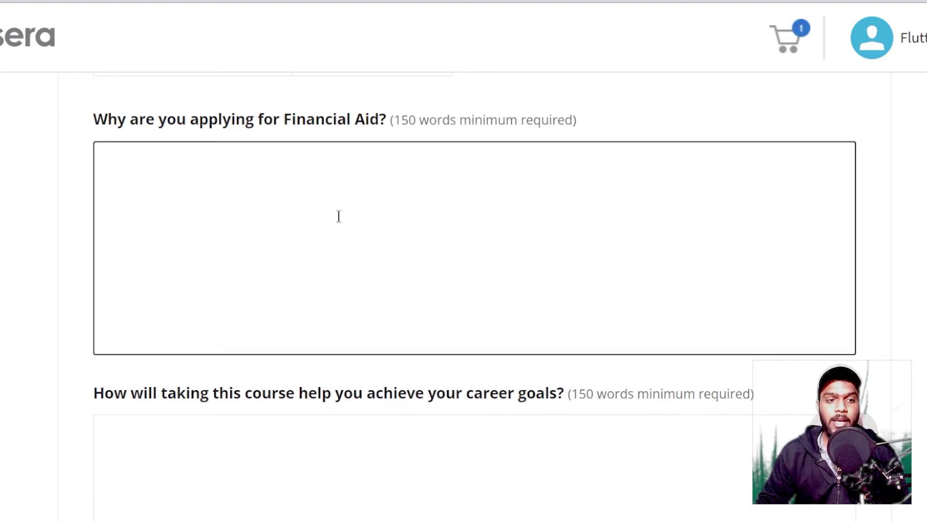
key(ctrl+v)
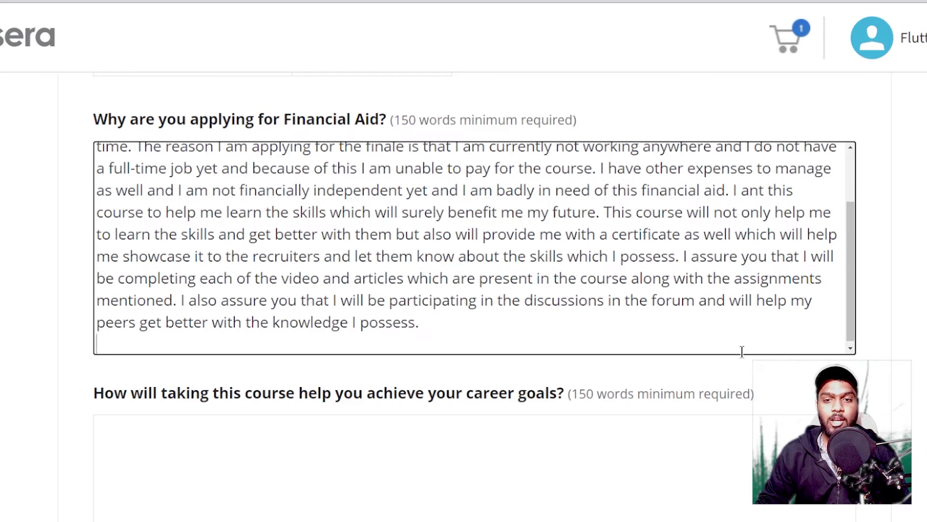
scroll(609, 278, up, 3)
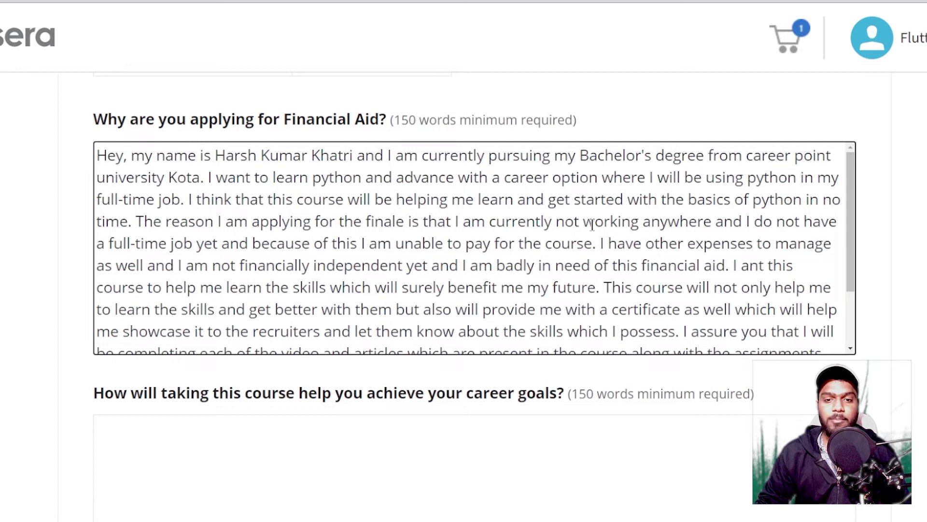
click(851, 207)
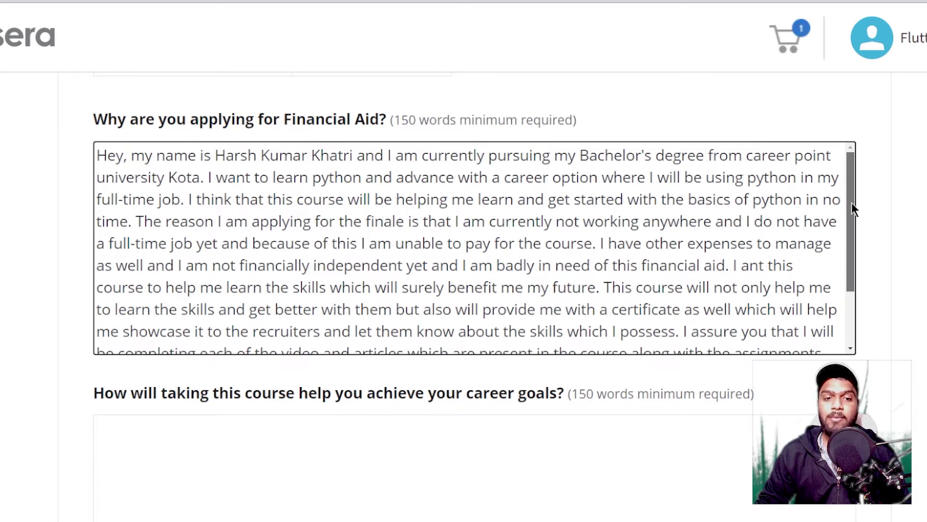
drag(851, 202, 849, 231)
drag(848, 230, 847, 262)
Step: Scroll to the 150-word career-goals question and place the cursor in its answer box
scroll(898, 252, down, 4)
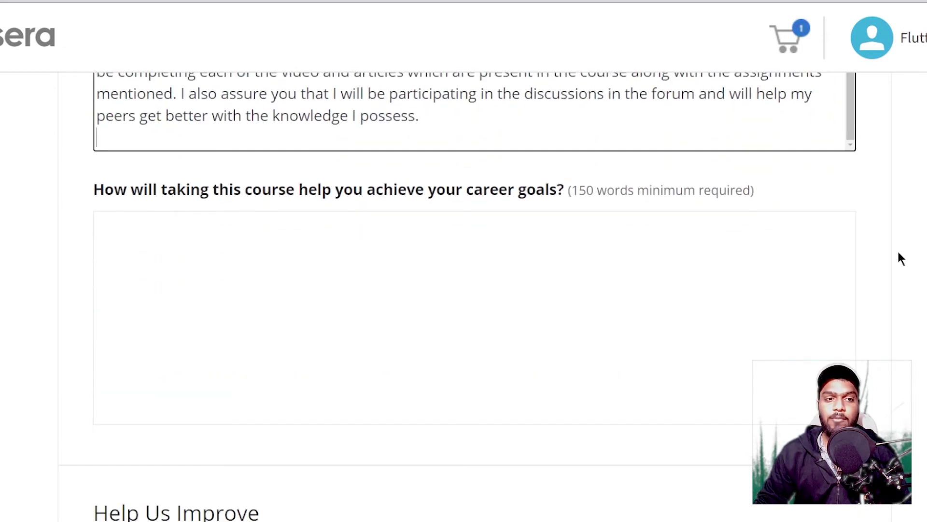
scroll(898, 253, down, 2)
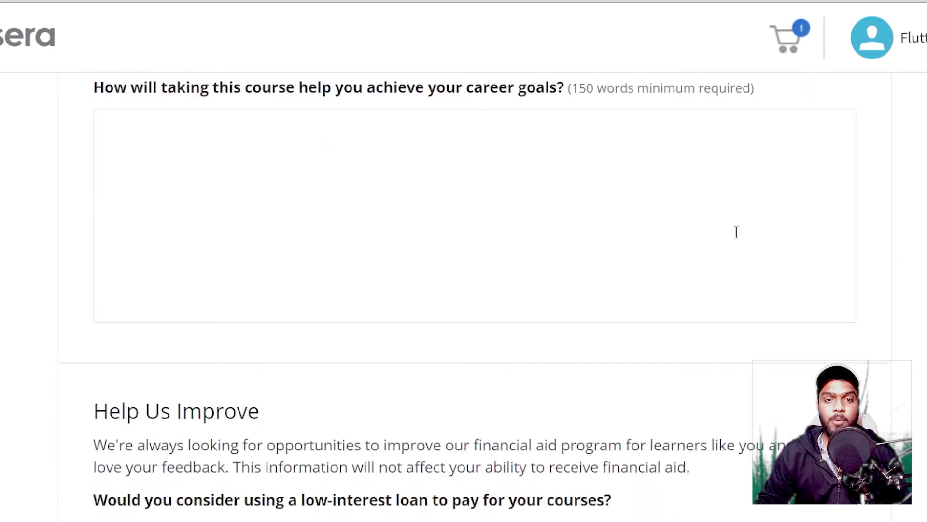
click(345, 167)
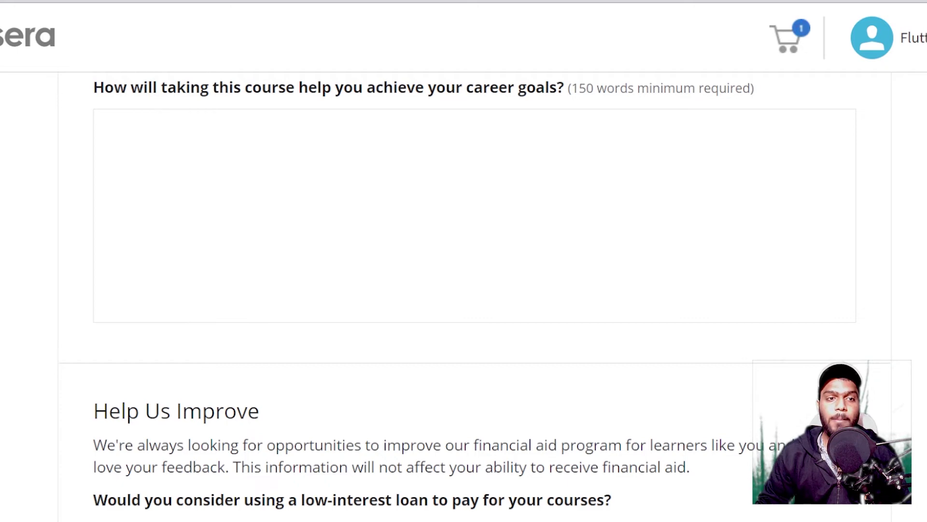
click(455, 311)
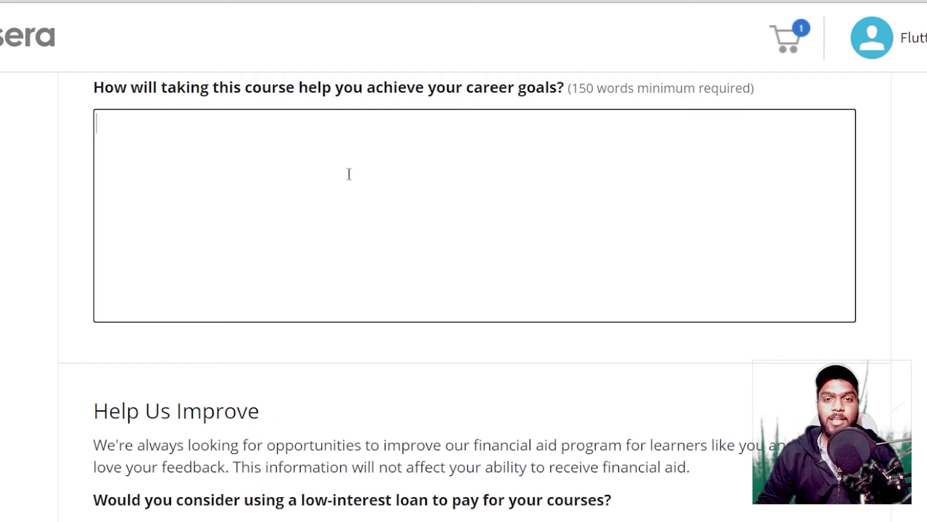
Step: Paste the essay about becoming a Python software developer and scroll through to check it
key(ctrl+v)
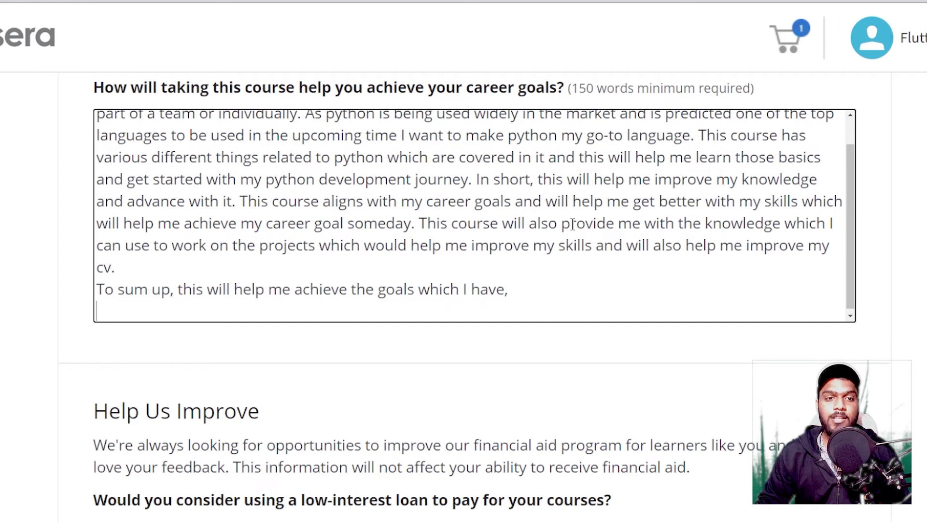
scroll(573, 224, up, 2)
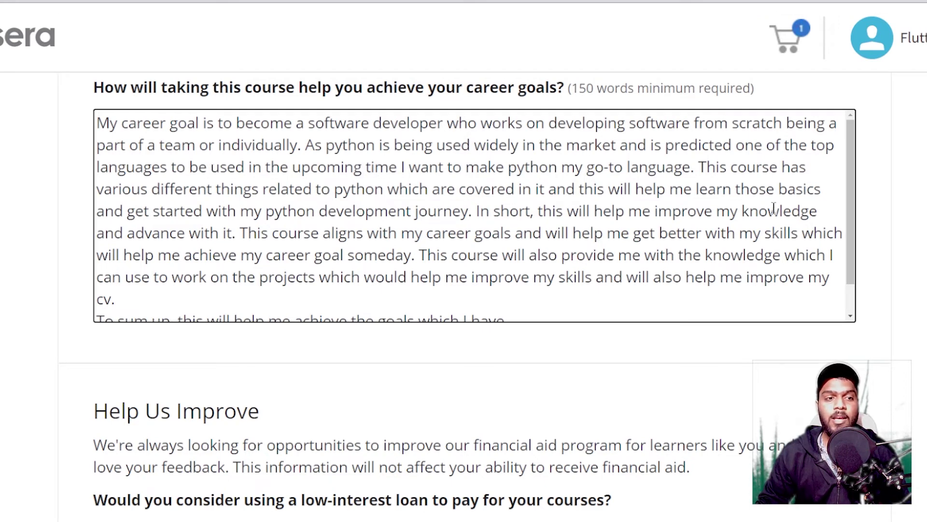
click(850, 178)
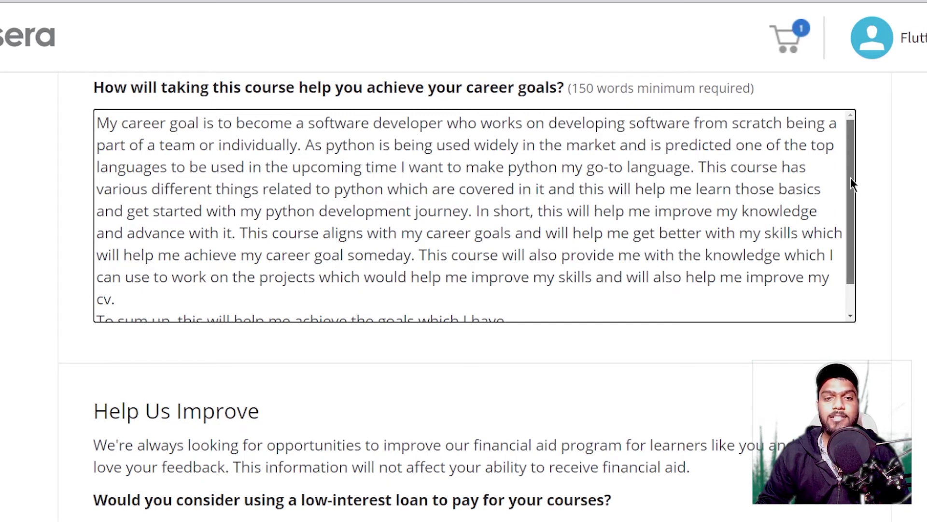
drag(851, 178, 853, 192)
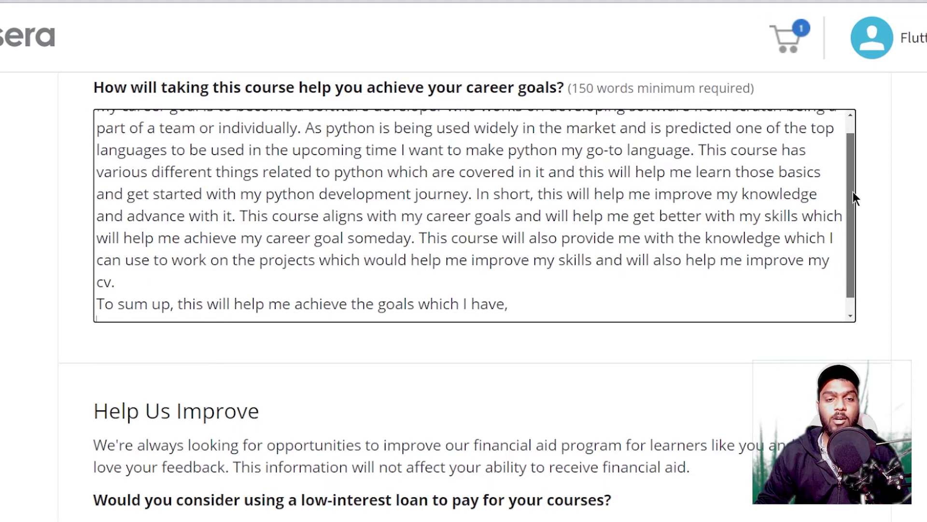
mouse_move(853, 191)
mouse_down()
mouse_move(853, 181)
mouse_move(854, 195)
mouse_up()
Step: Select No for considering a low-interest loan under Help Us Improve
scroll(905, 211, down, 2)
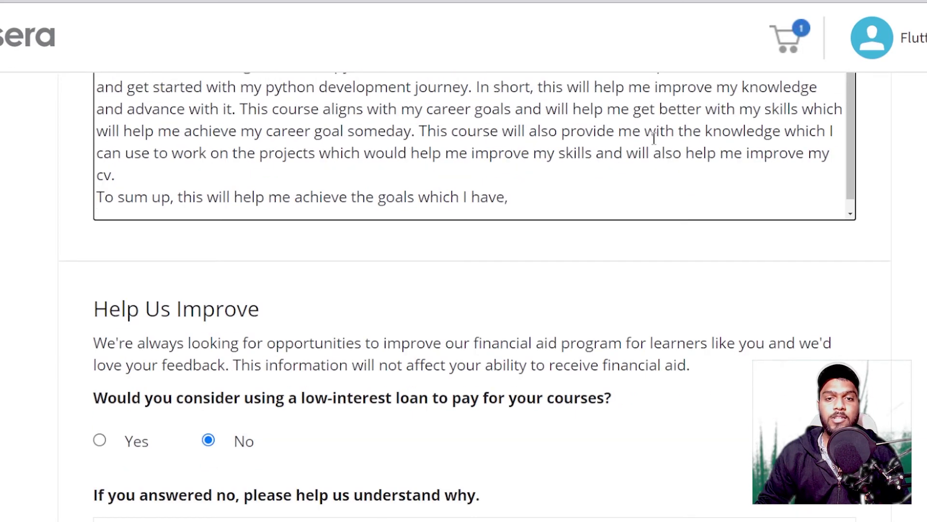
scroll(893, 194, down, 4)
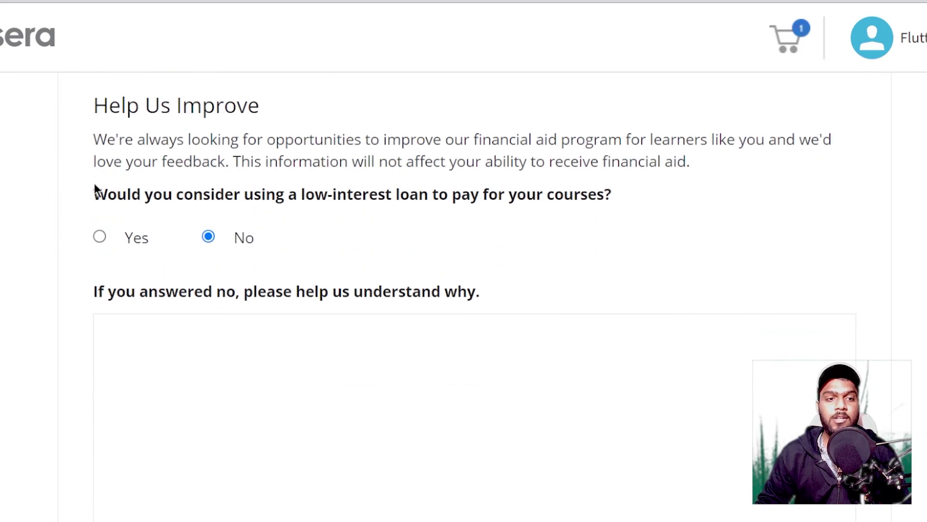
drag(108, 194, 584, 195)
click(209, 237)
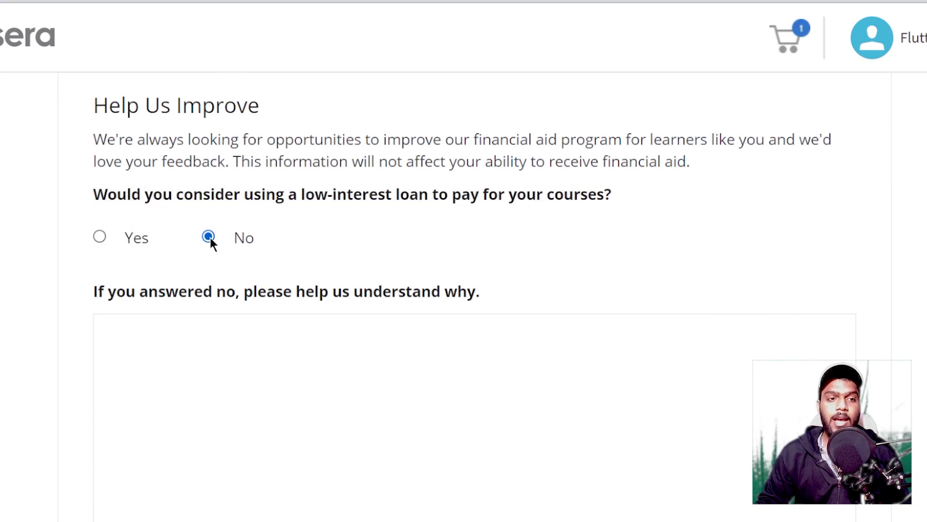
scroll(375, 233, down, 2)
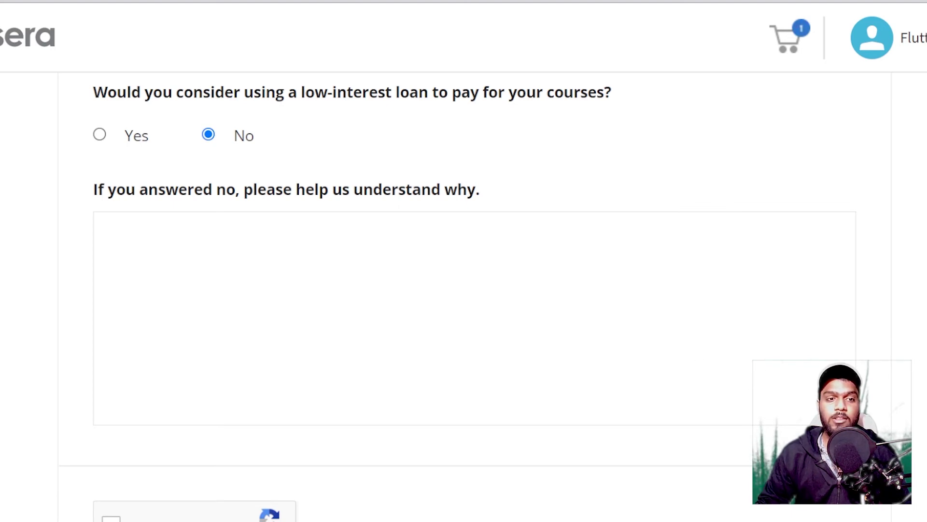
Step: Paste the loan-decline reason and correct studyign, dont and don;t to studying and don't
click(125, 310)
text(As i am still studyign and i dont have any job for now, i don’t have any money which i can use to pay off the loans. I can invest my time for now but not any money as i don;t have any.)
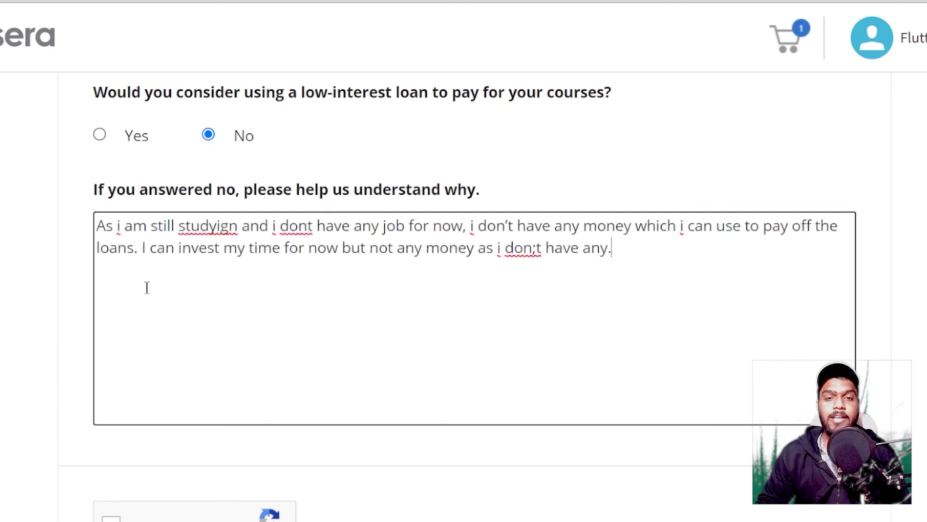
double_click(217, 225)
text(studying)
click(276, 226)
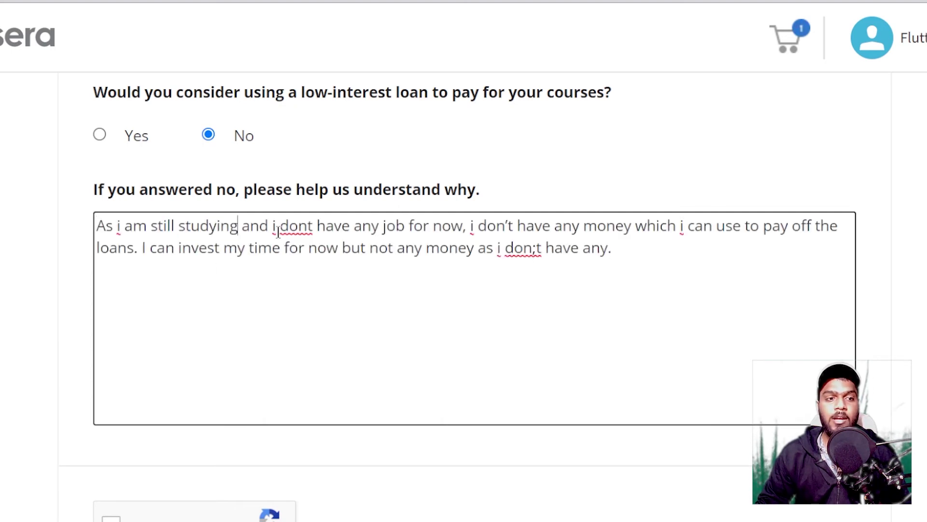
double_click(297, 225)
text(don't)
double_click(523, 248)
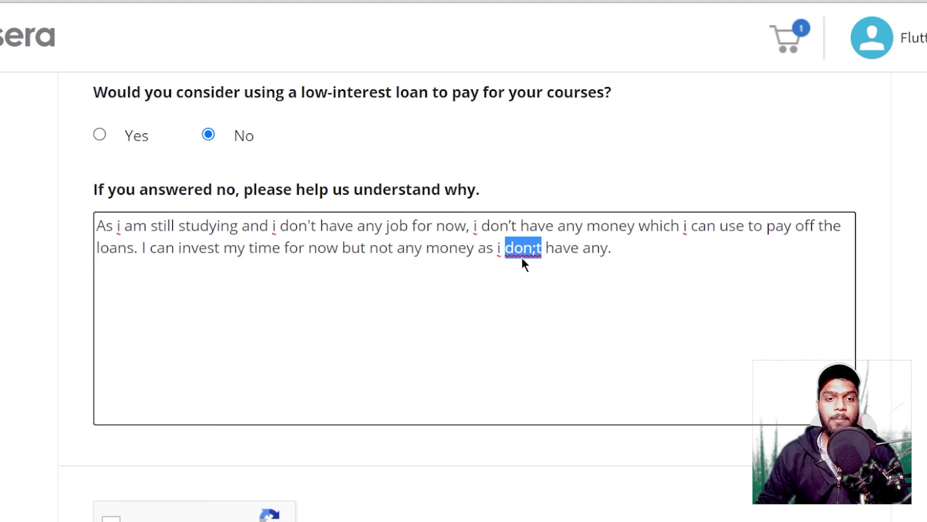
text(don't)
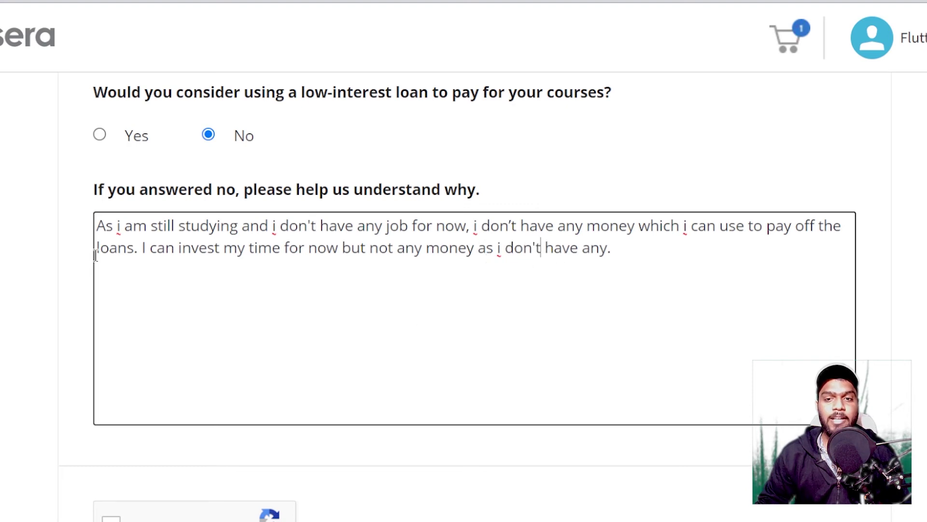
Step: Pass the not-a-robot check, submit the application, and note the Jul 19, 2021 decision date
scroll(364, 290, down, 4)
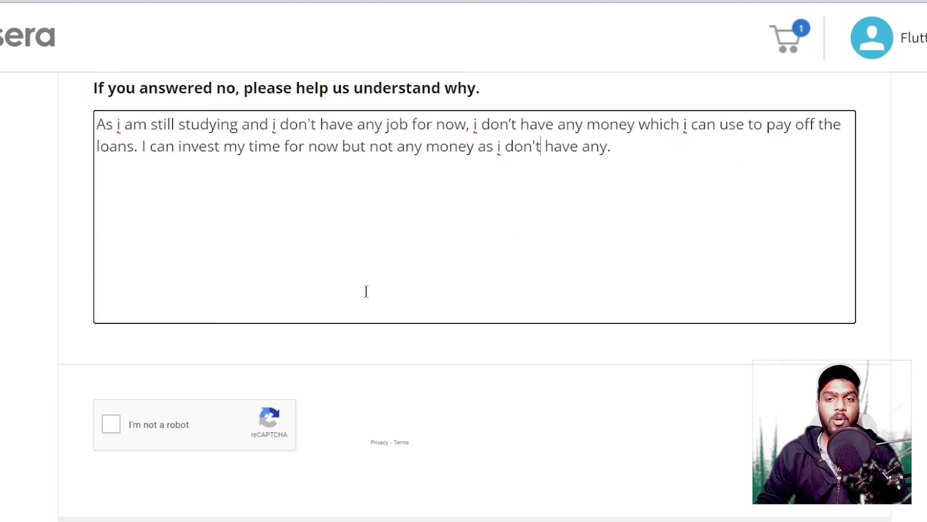
click(110, 325)
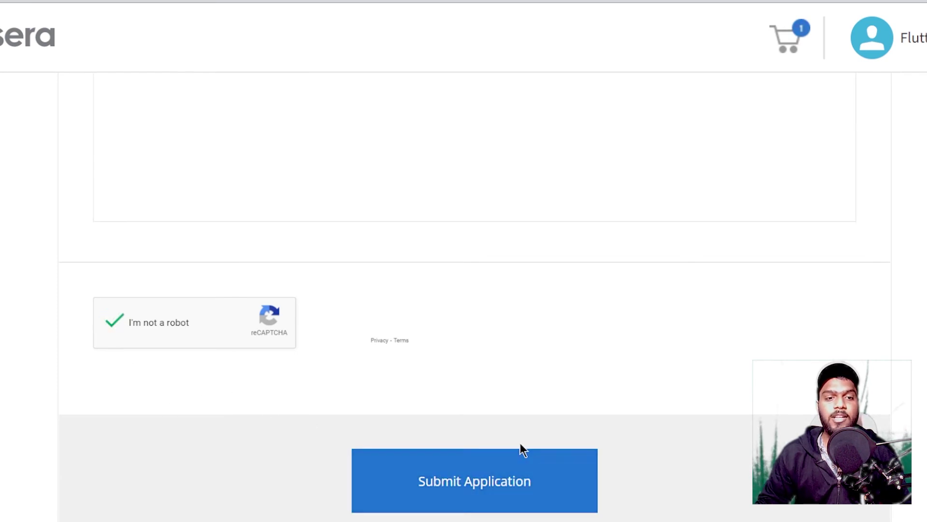
scroll(519, 442, down, 3)
click(474, 327)
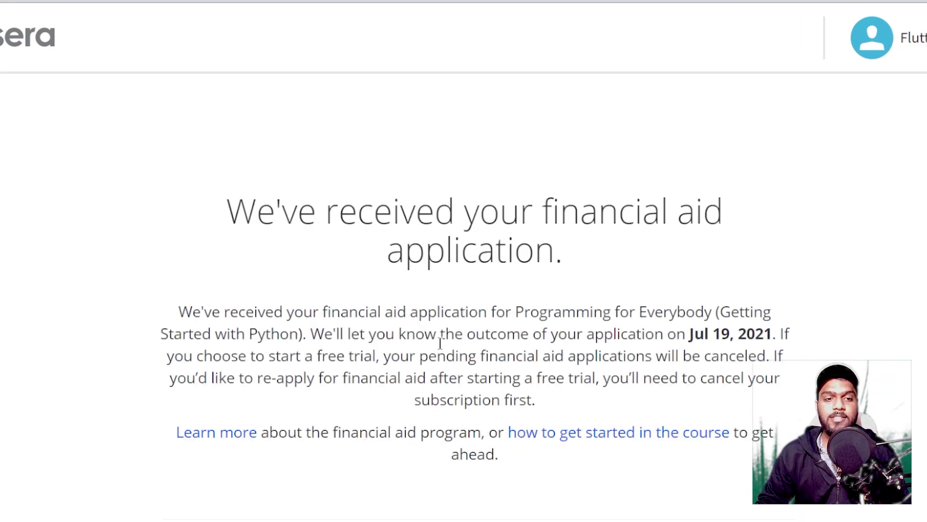
drag(665, 334, 766, 352)
Step: Highlight today's date, Sunday, 4 July 2021, in Google's search answer
click(228, 103)
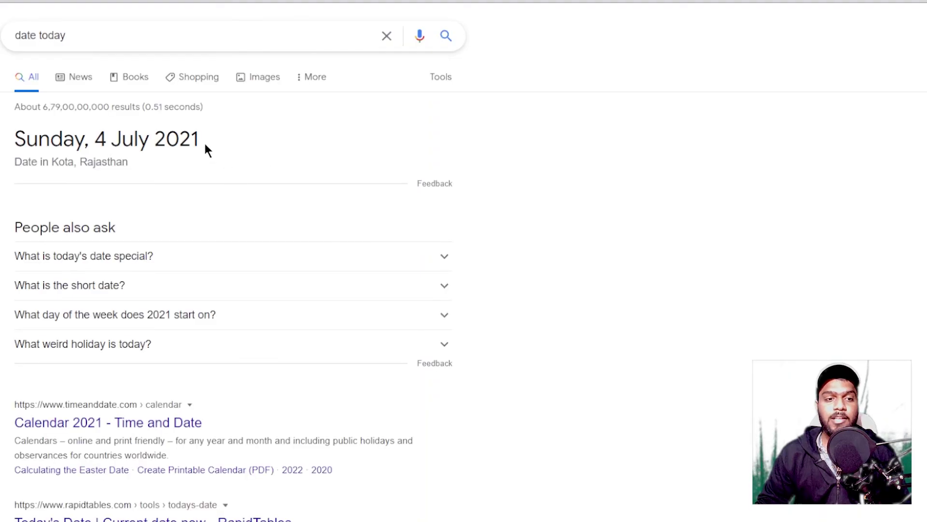
drag(204, 146, 223, 141)
click(13, 144)
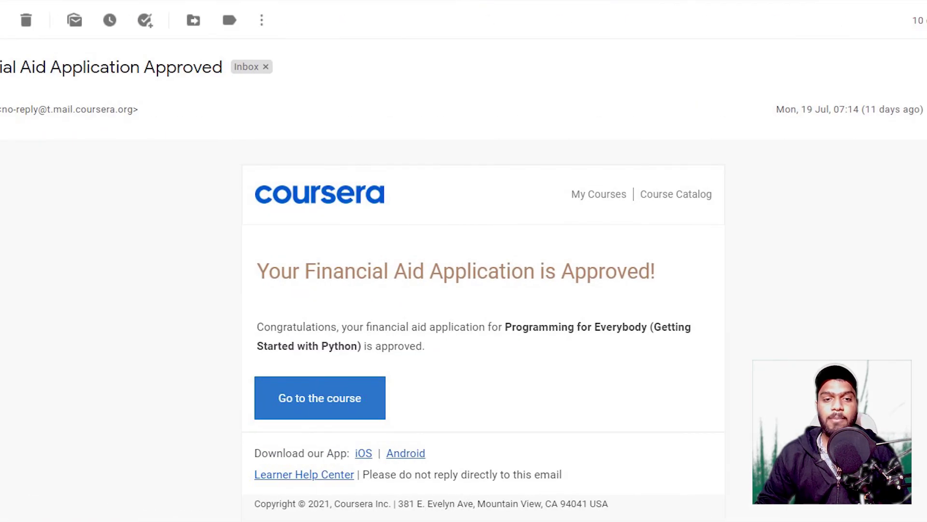